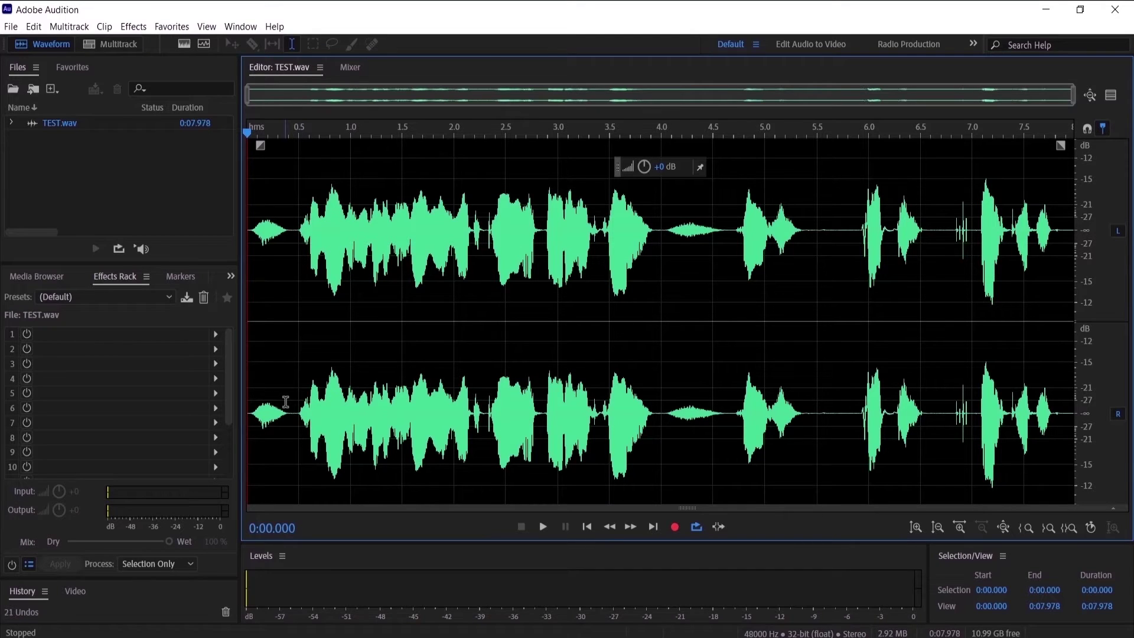
- Play TEST.wav, then delete the opening 0–0.455 s of audio
key(space)
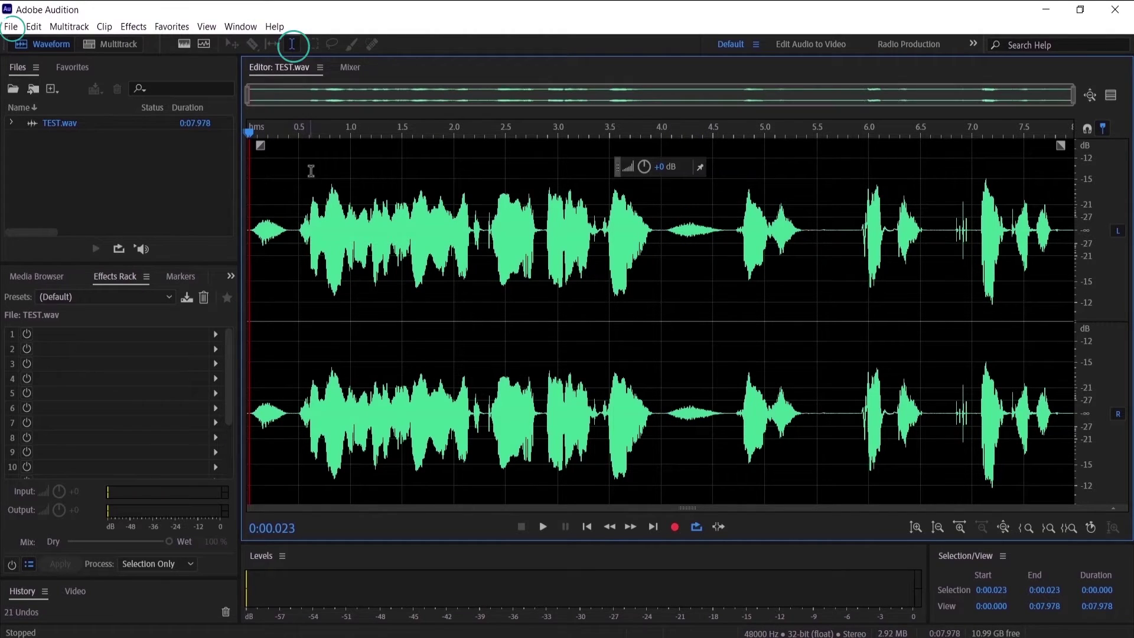
drag(294, 228, 216, 228)
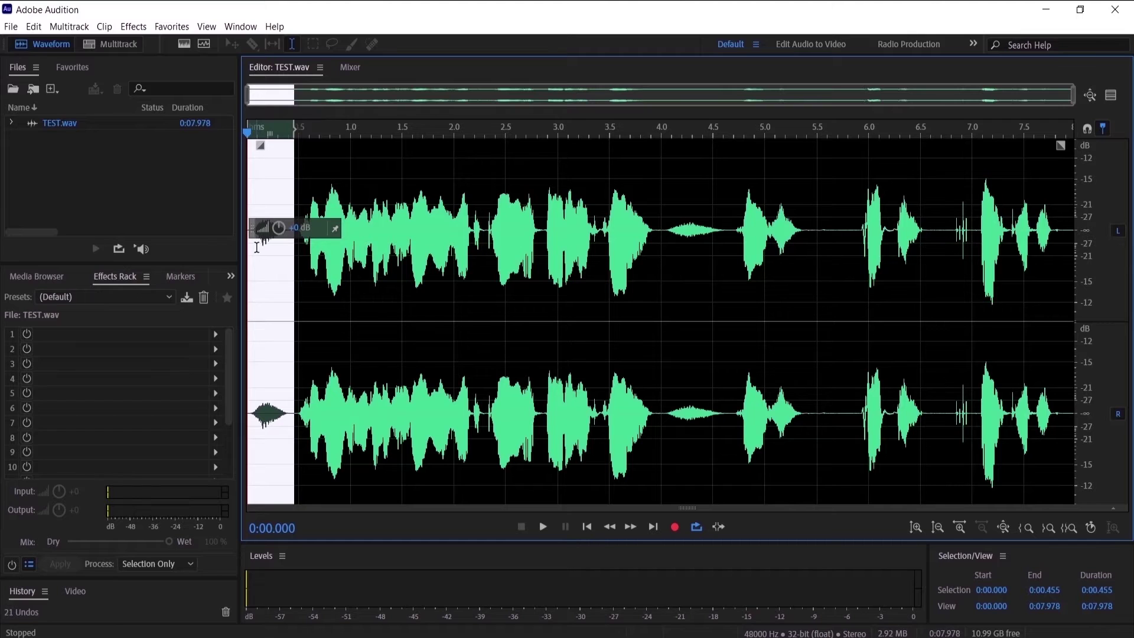
key(Delete)
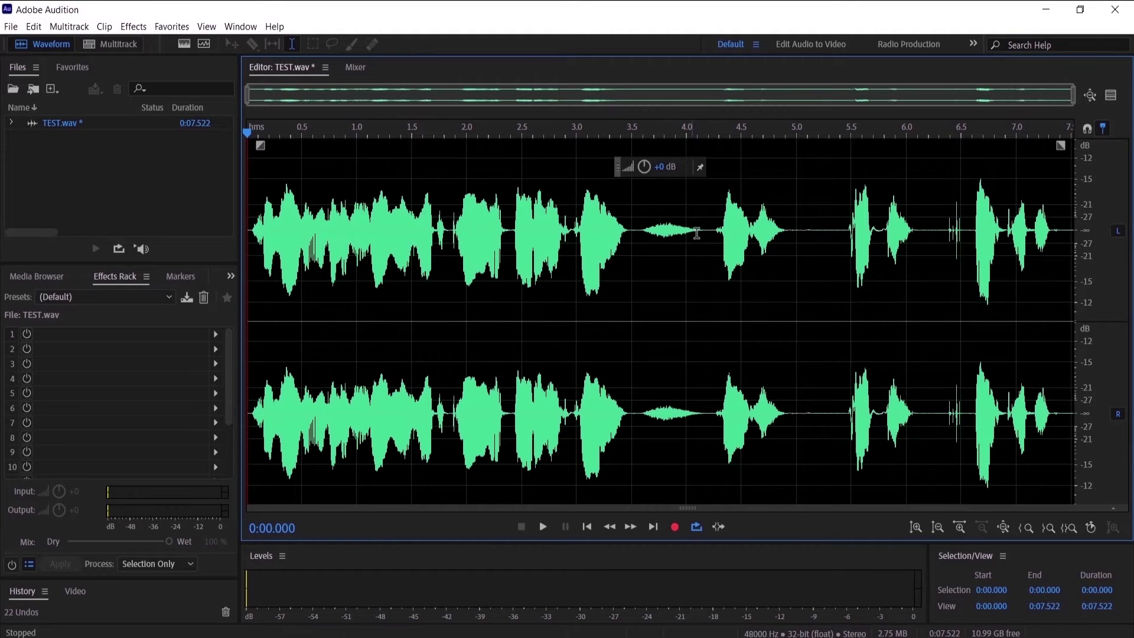
- Delete the quiet breath at 3.5–4.2 s and play back the edit from the start
drag(708, 226, 633, 259)
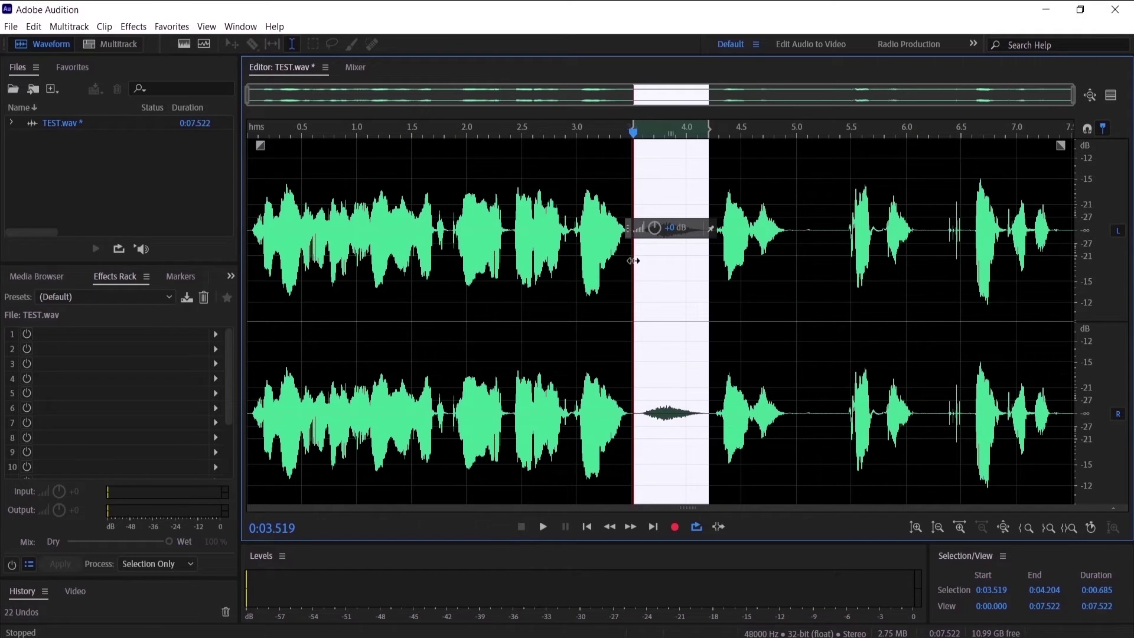
key(Delete)
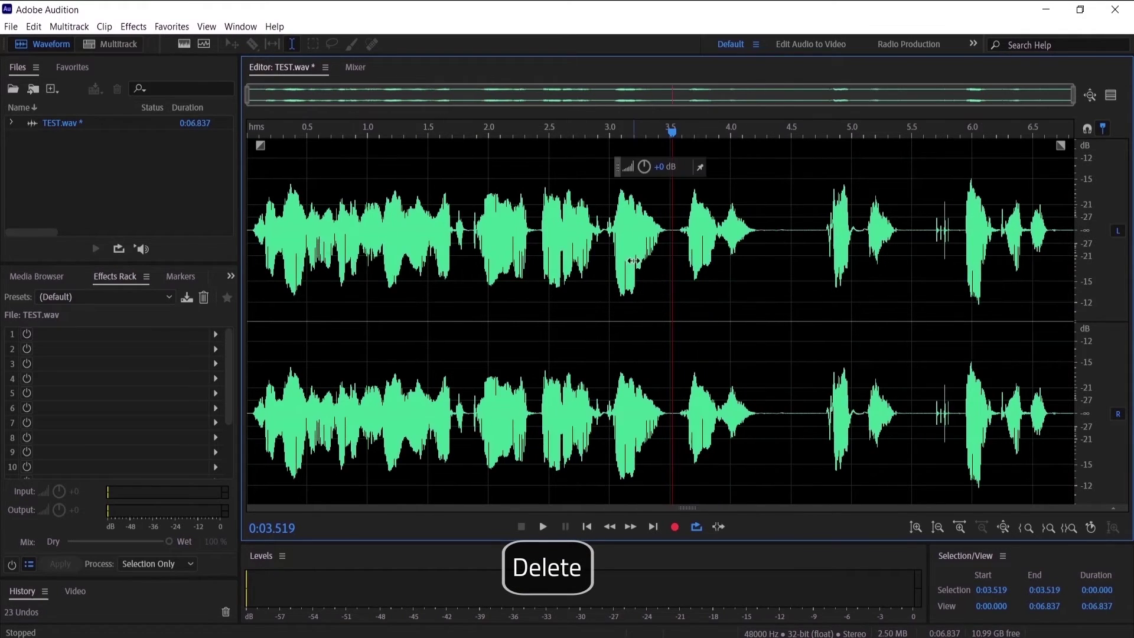
click(250, 201)
key(space)
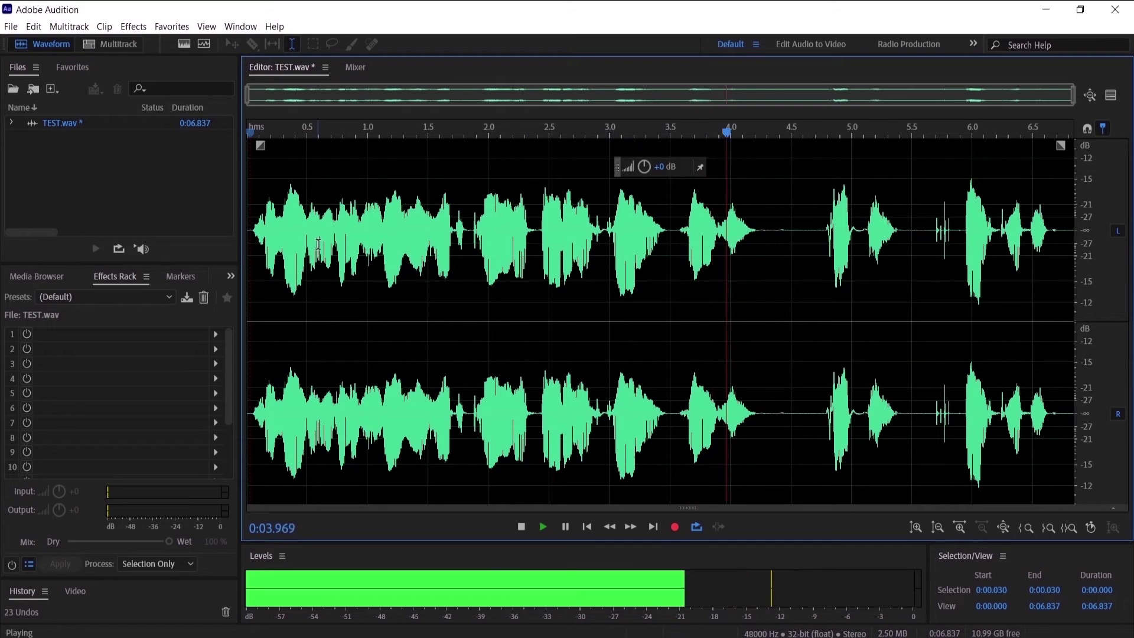
key(space)
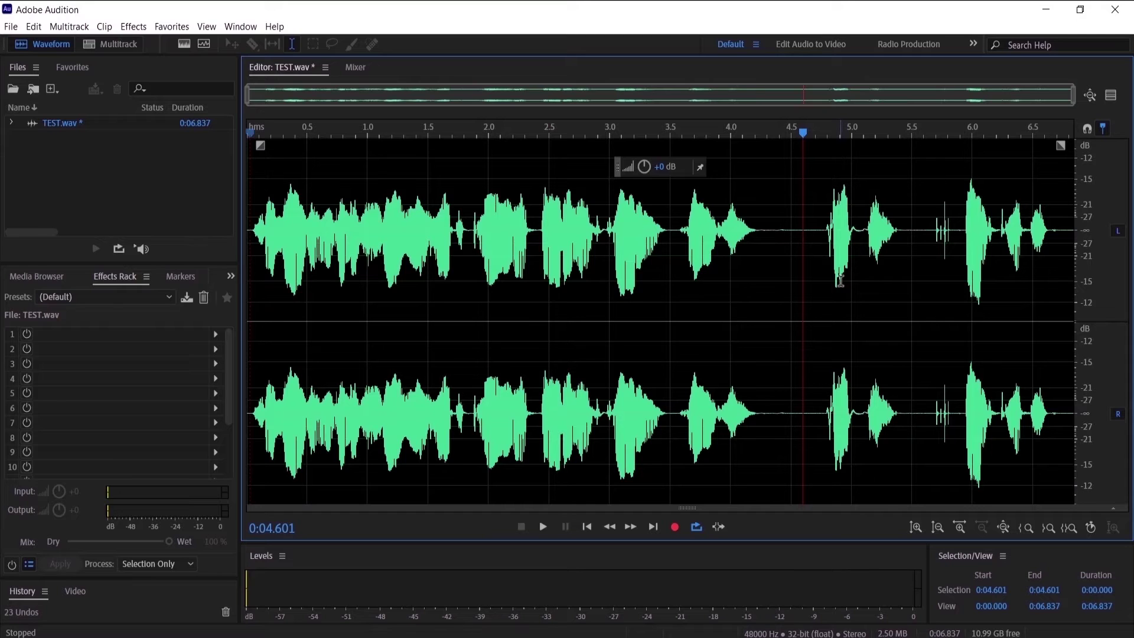
- Play on from 4.6 s, then place the playhead at about 5.5 s and zoom in
key(space)
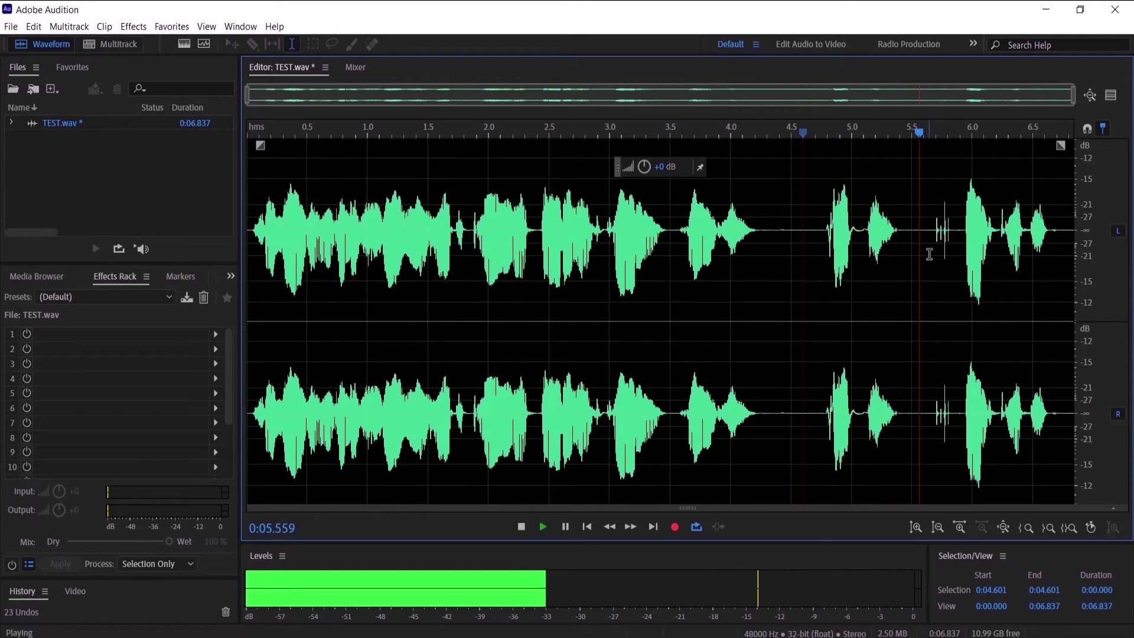
key(space)
click(913, 225)
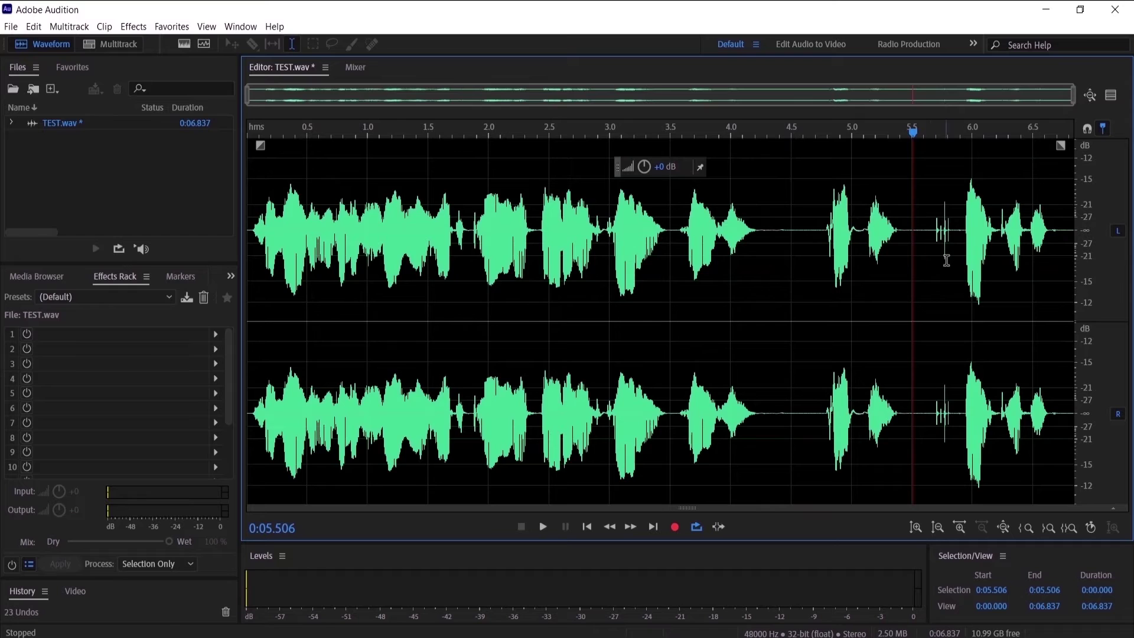
scroll(944, 260, up, 5)
- Preview and delete the clicks at 5.61–5.92 s, then select the gap at 5.43–5.58 s
drag(955, 254, 750, 266)
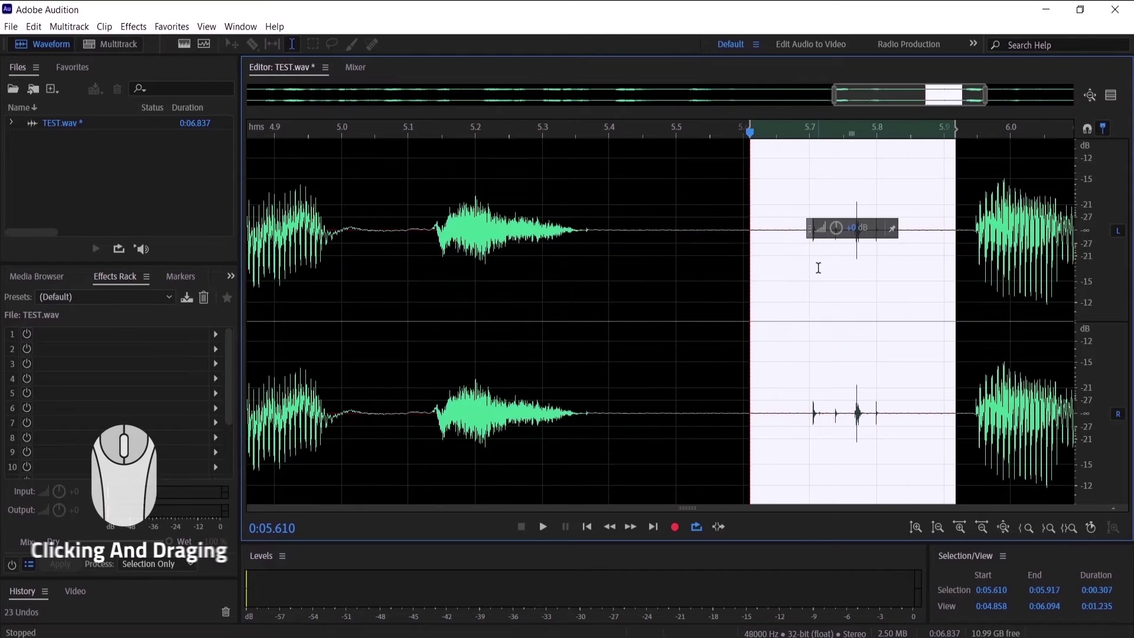
key(space)
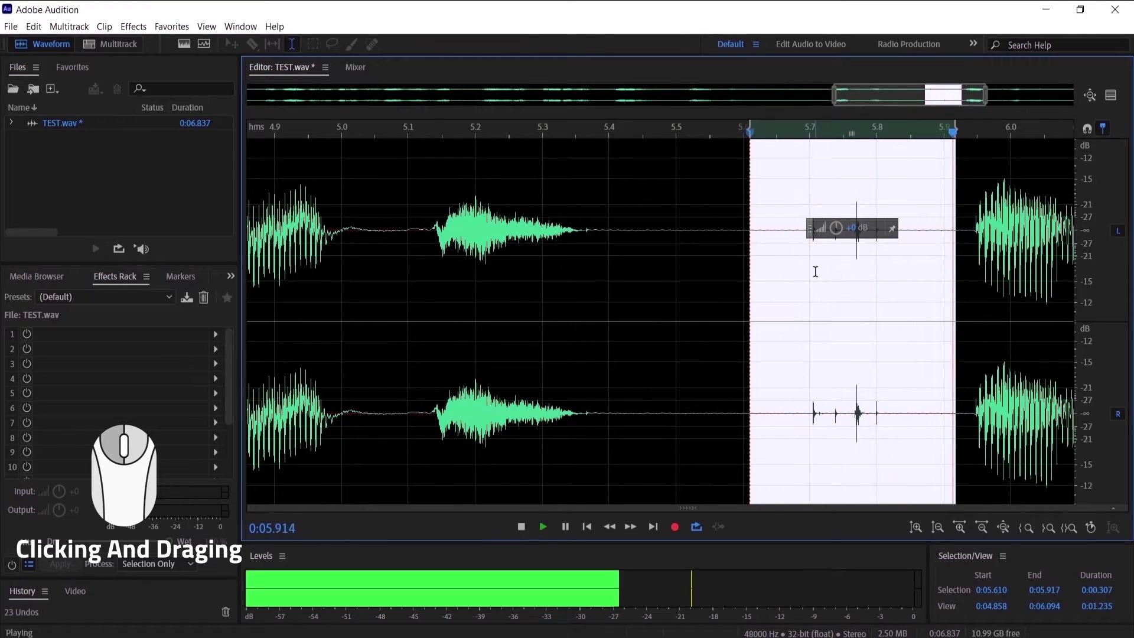
key(space)
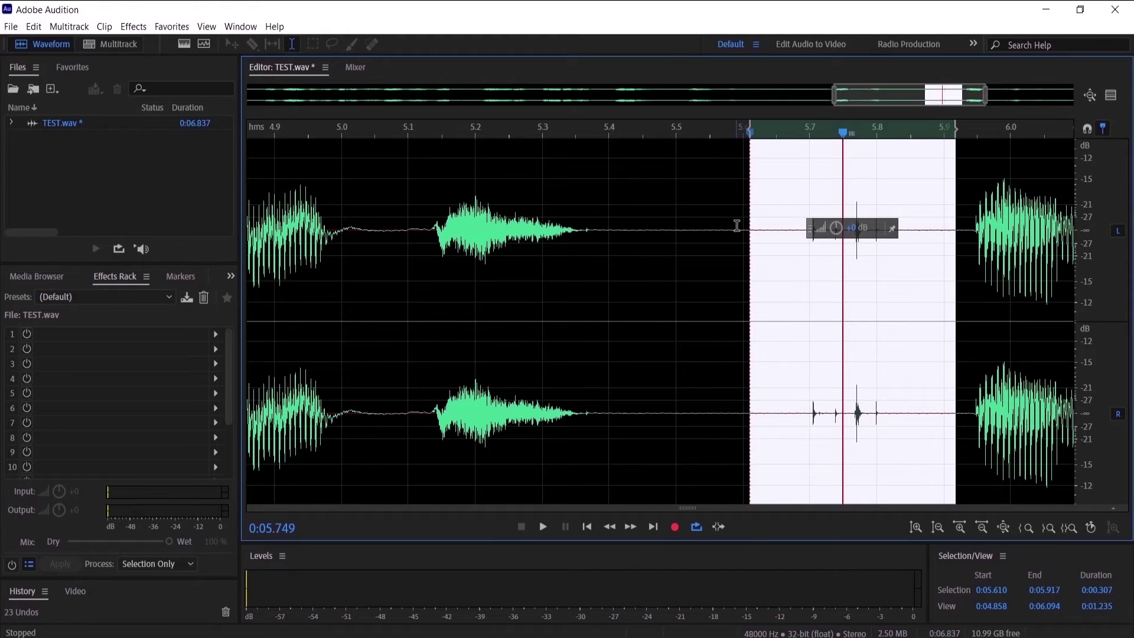
key(Delete)
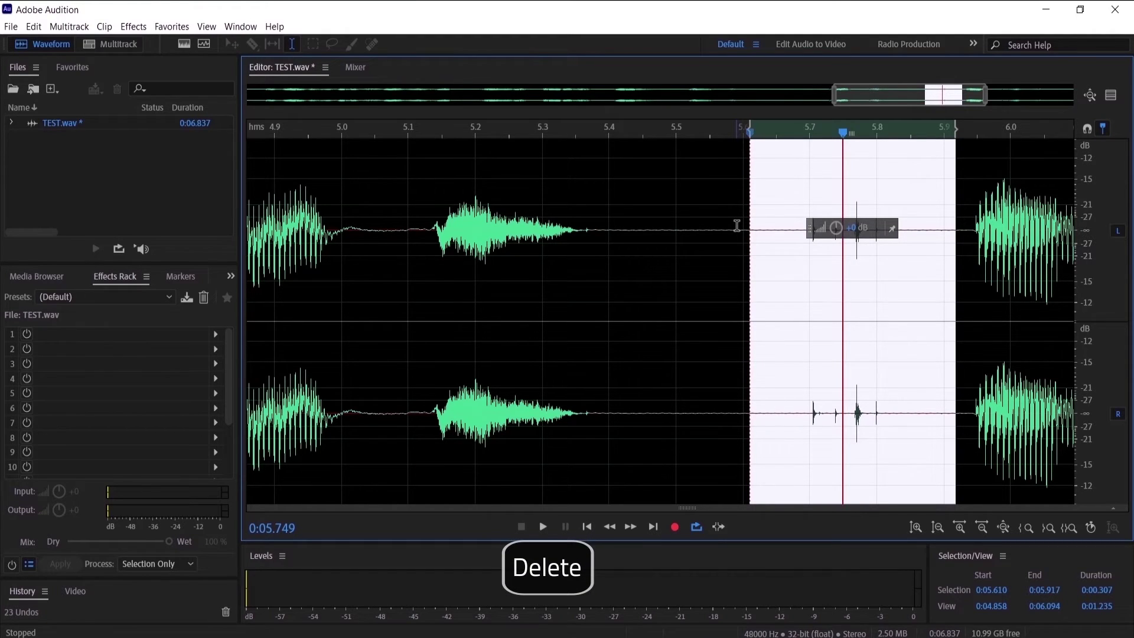
drag(733, 232, 630, 259)
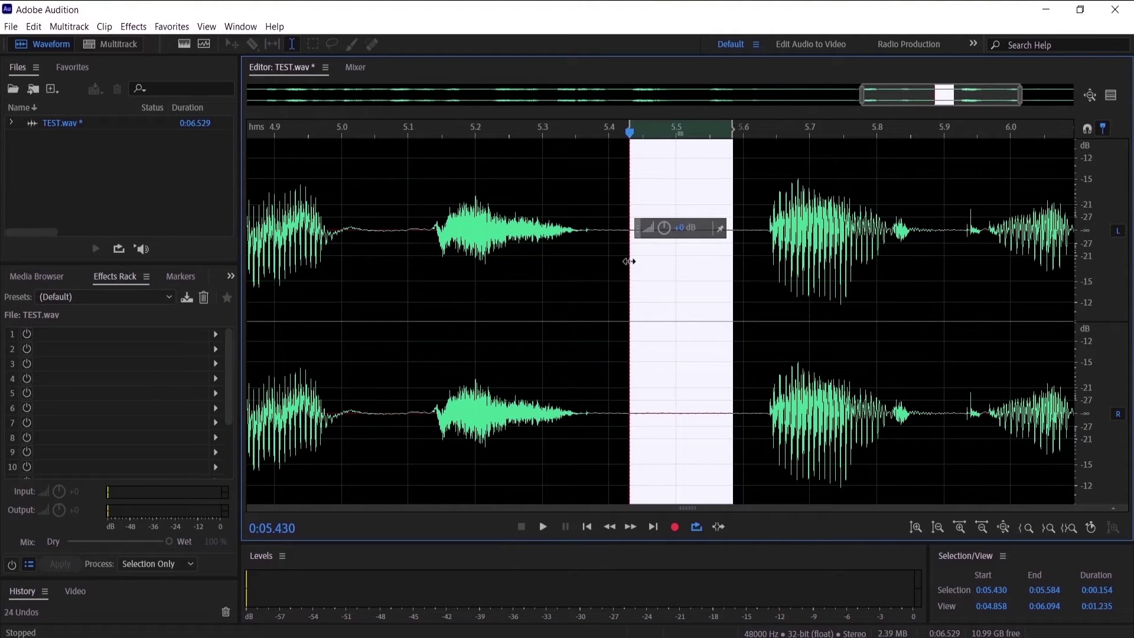
- Delete the 5.43–5.58 s gap and zoom in around 4.5 s
click(629, 261)
key(backslash)
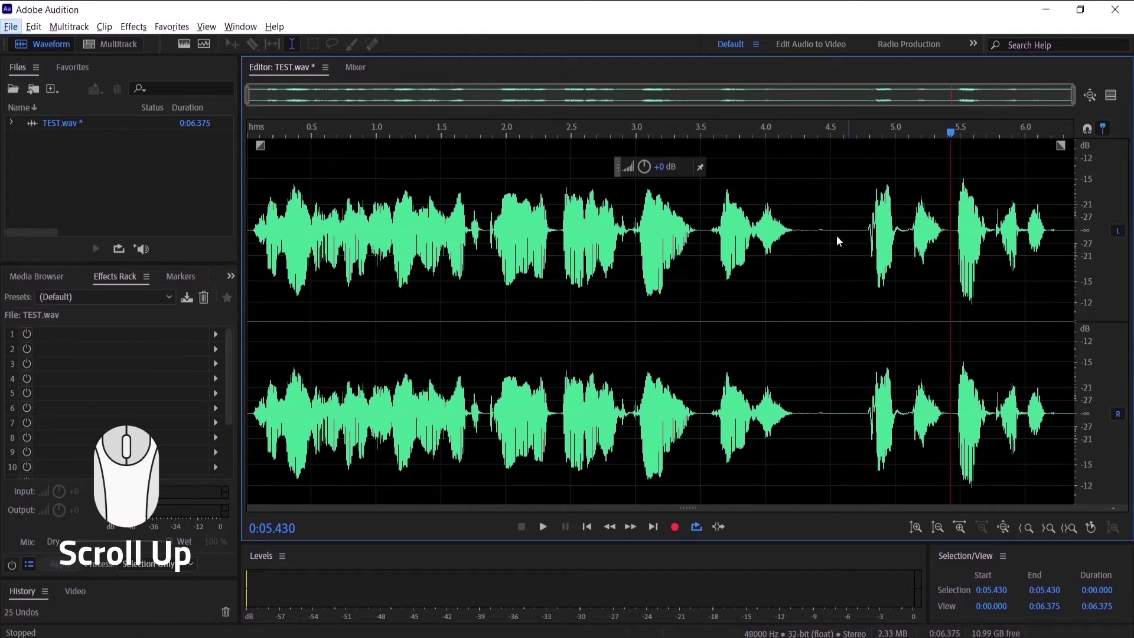
click(836, 235)
scroll(852, 234, up, 2)
scroll(852, 234, up, 3)
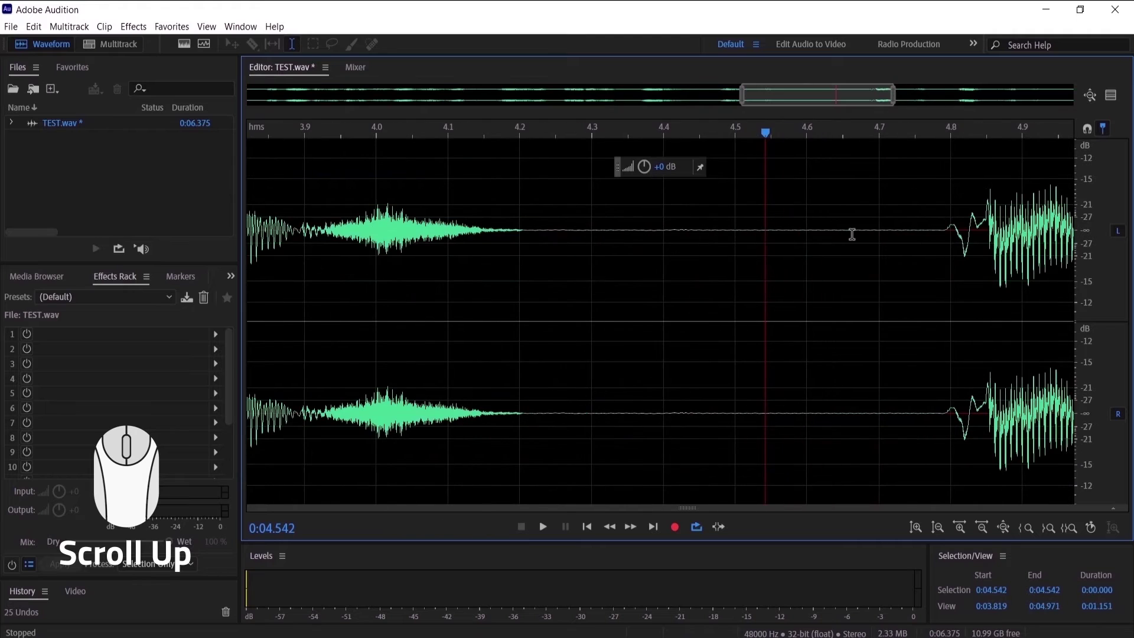
- Delete the silent stretch at 4.341–4.684 s and zoom back out
drag(866, 233, 621, 247)
key(Delete)
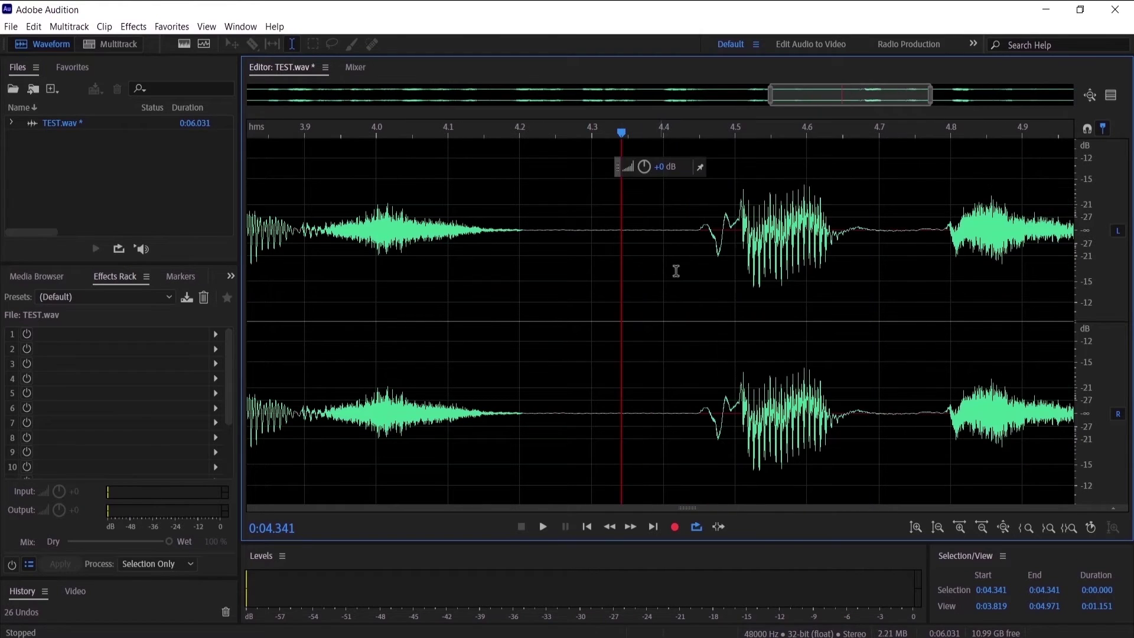
scroll(747, 275, down, 5)
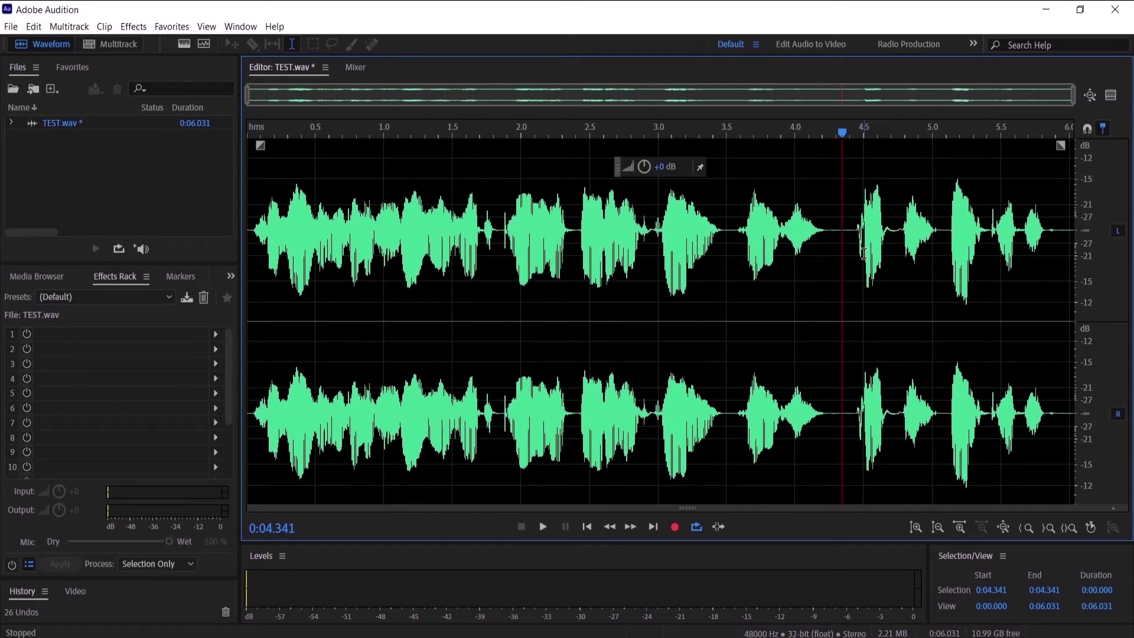
- Inspect the burst at 4.415–4.720 s, then select the whole of TEST.wav
scroll(863, 248, up, 7)
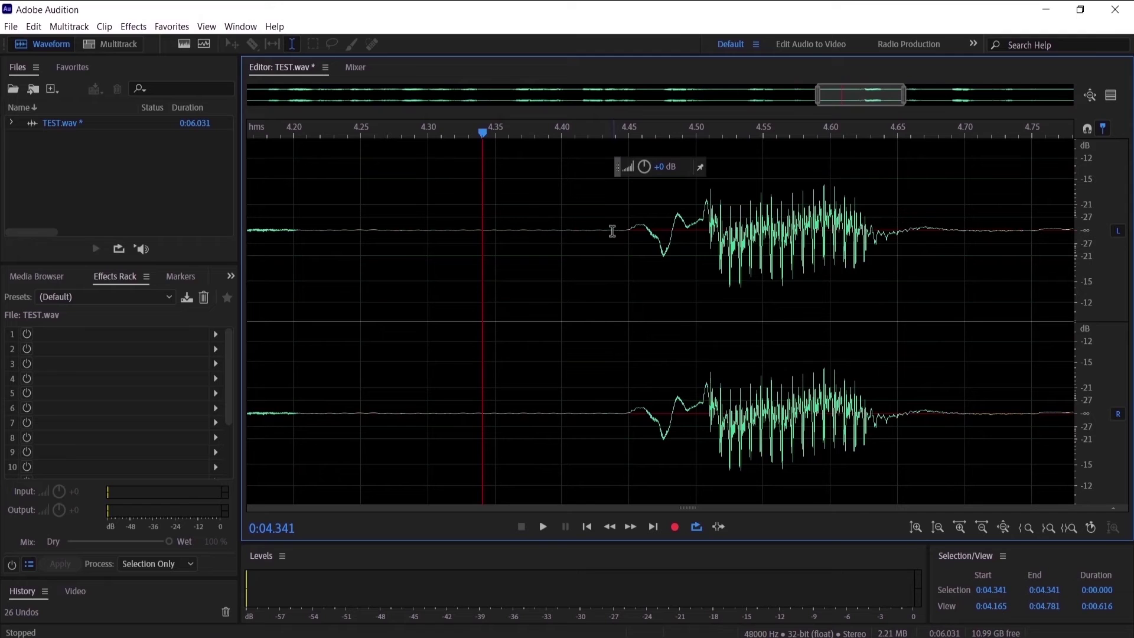
drag(582, 232, 981, 237)
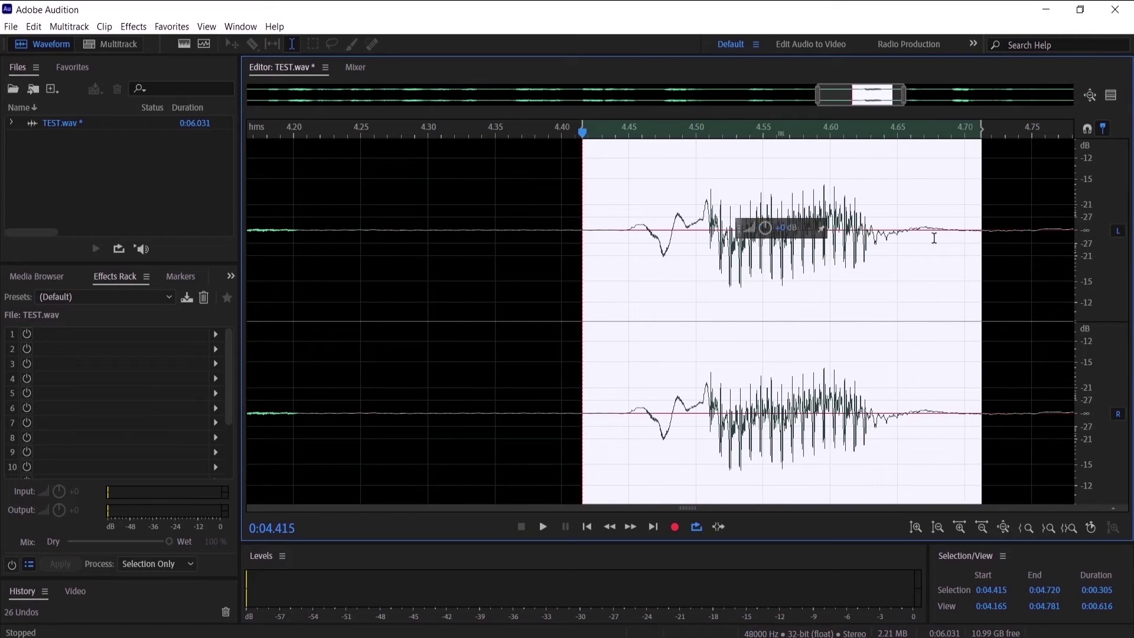
scroll(886, 243, down, 7)
click(845, 251)
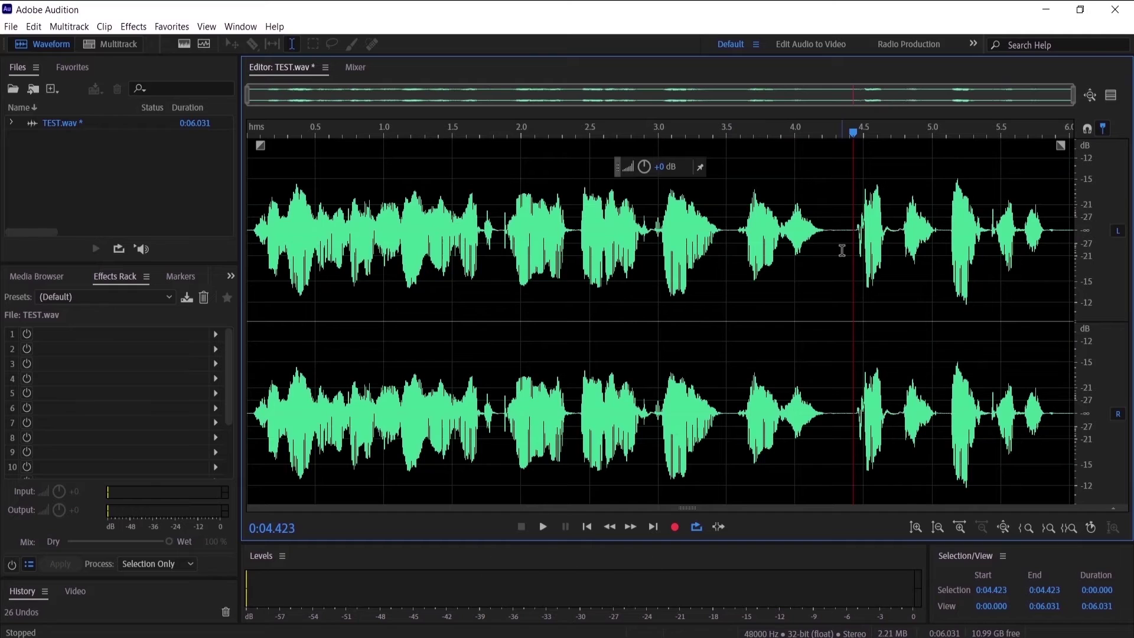
key(ctrl+a)
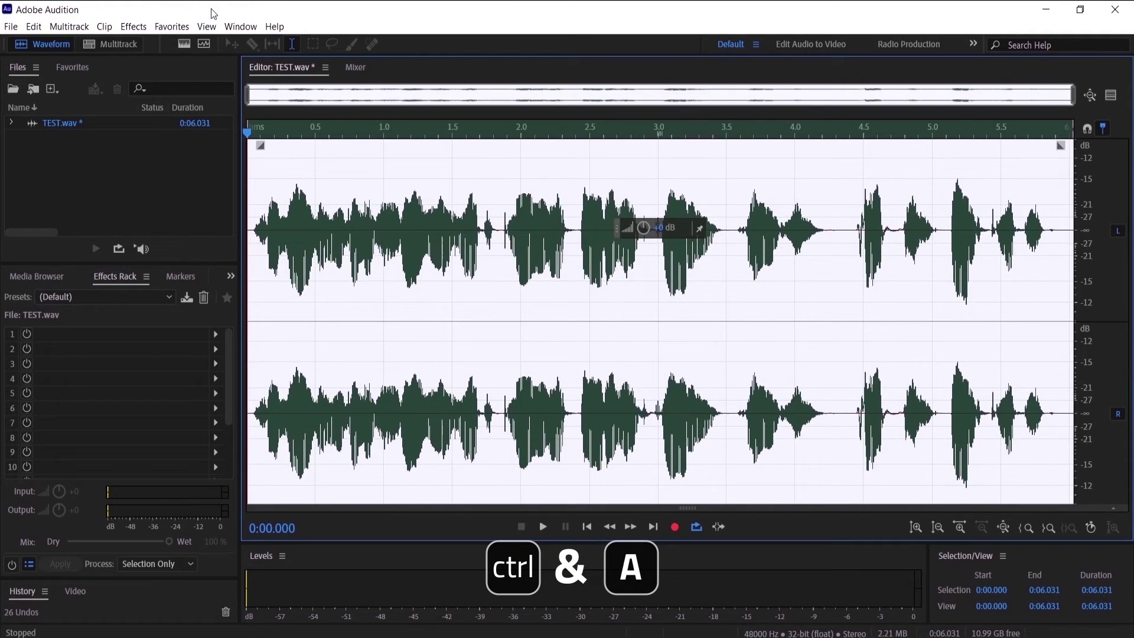
- Open Effects > Filter and EQ > FFT Filter and show its presets list
click(134, 27)
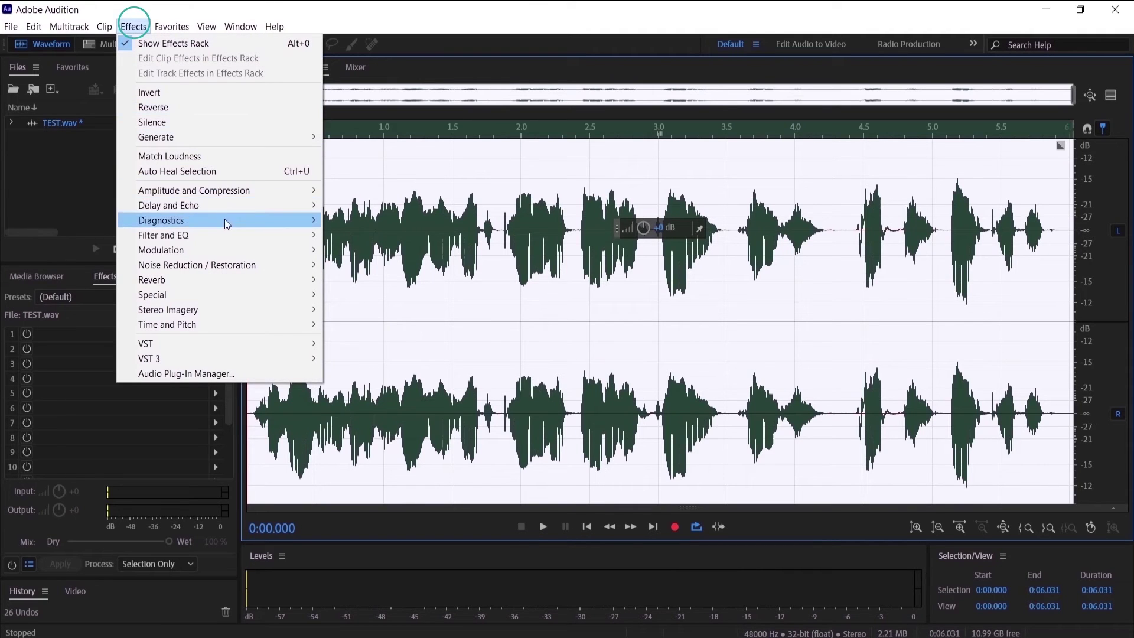
mouse_move(295, 235)
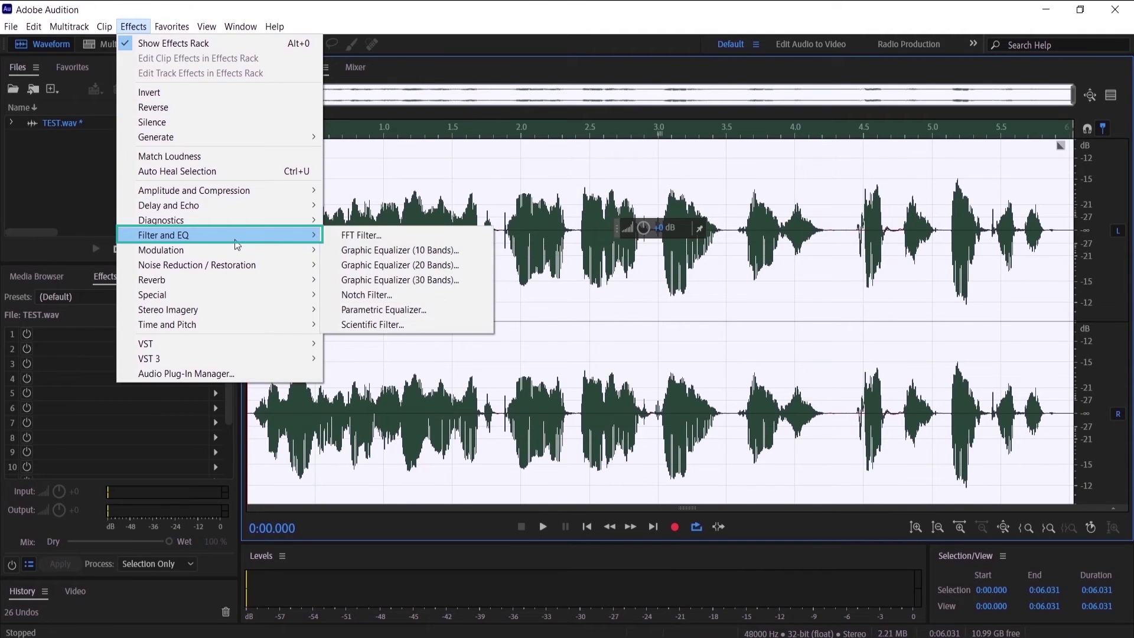
click(396, 244)
click(330, 149)
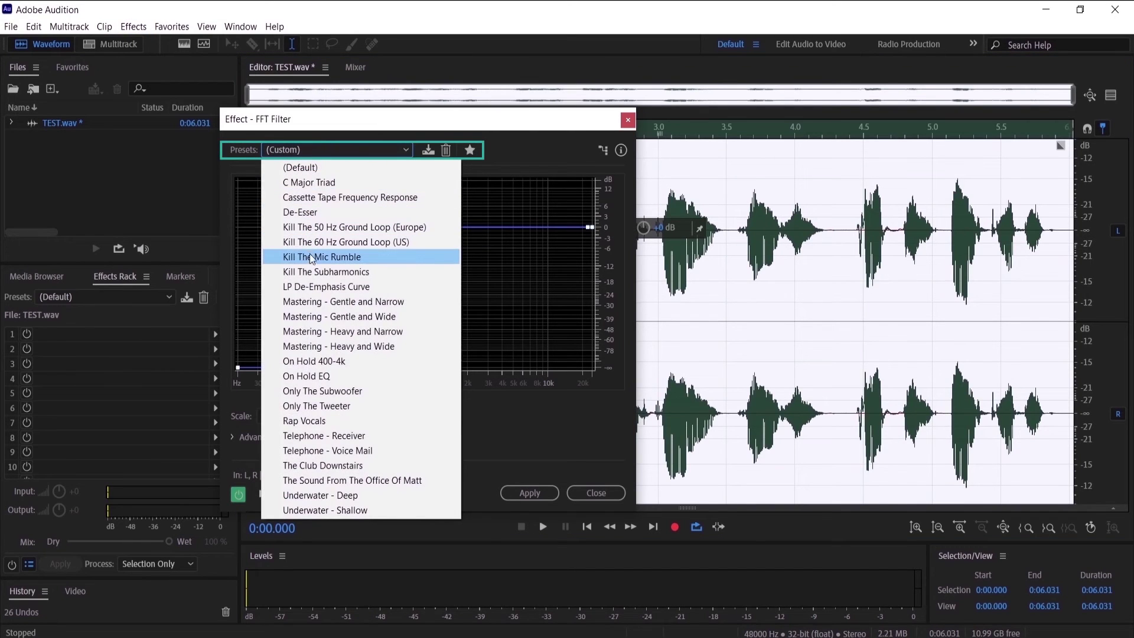
- Load Kill The Mic Rumble, preview it on 4.321–5.107 s, then apply it to the whole file
click(335, 260)
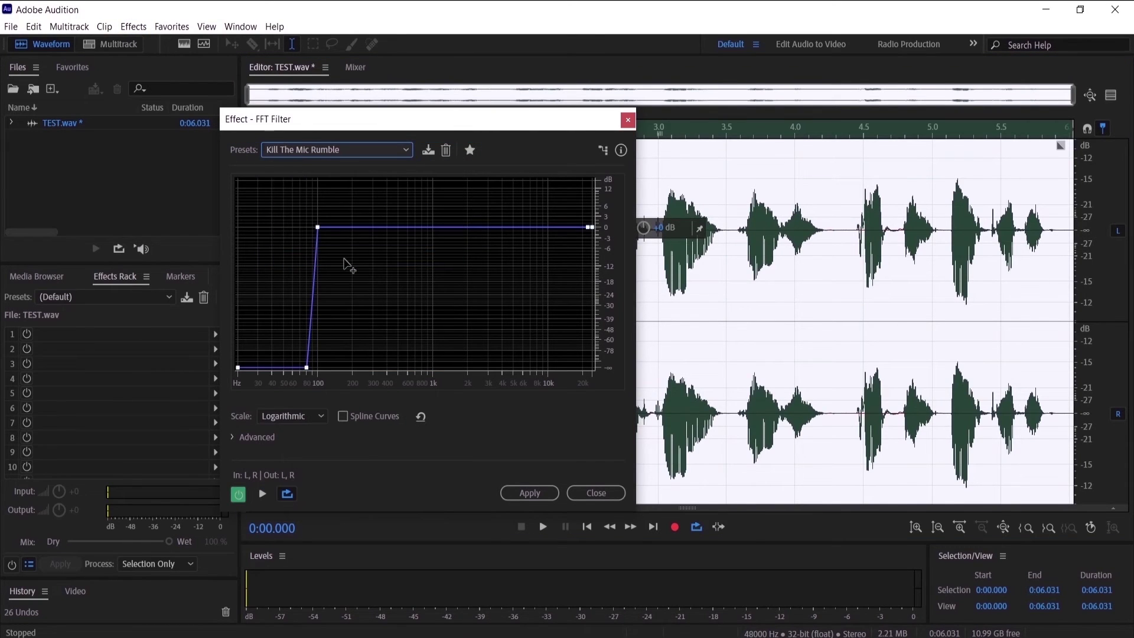
scroll(872, 266, up, 5)
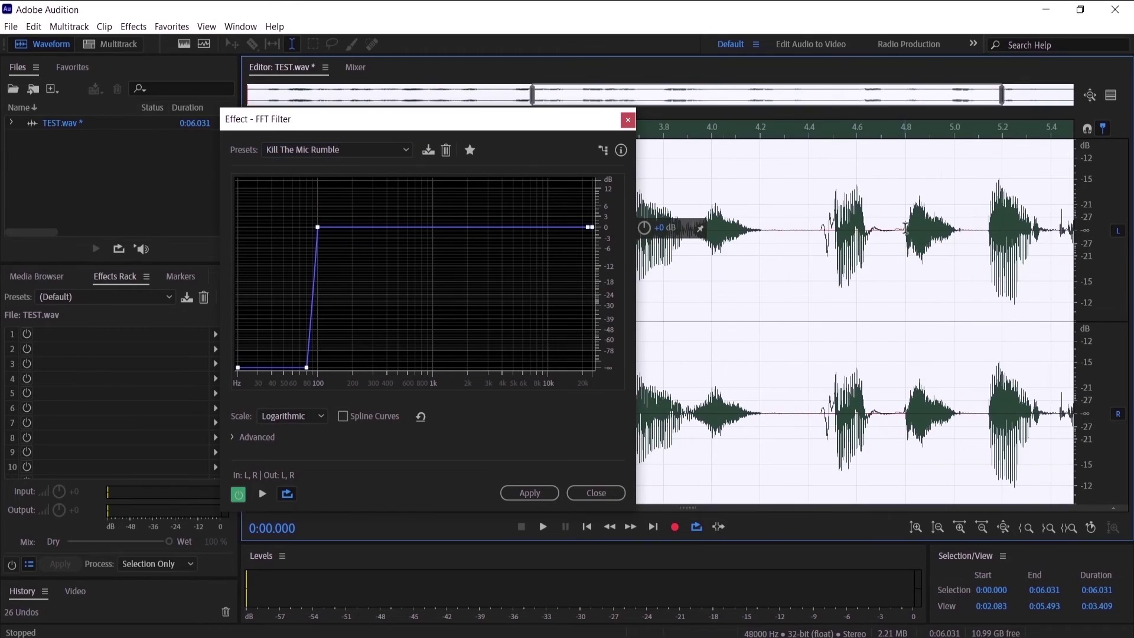
drag(704, 254, 1041, 275)
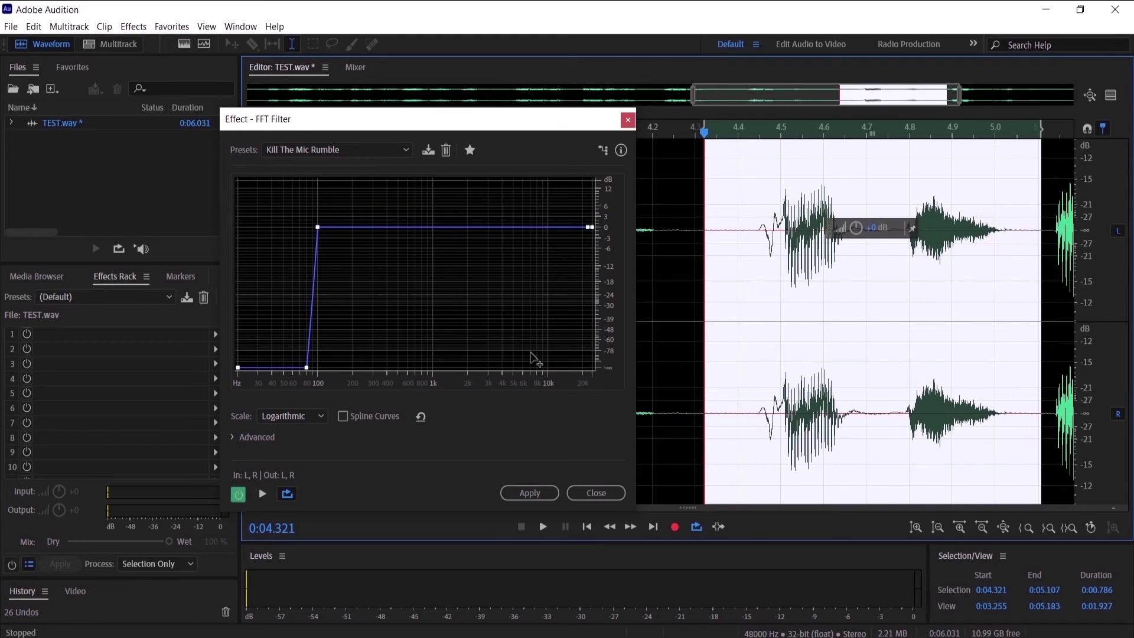
key(space)
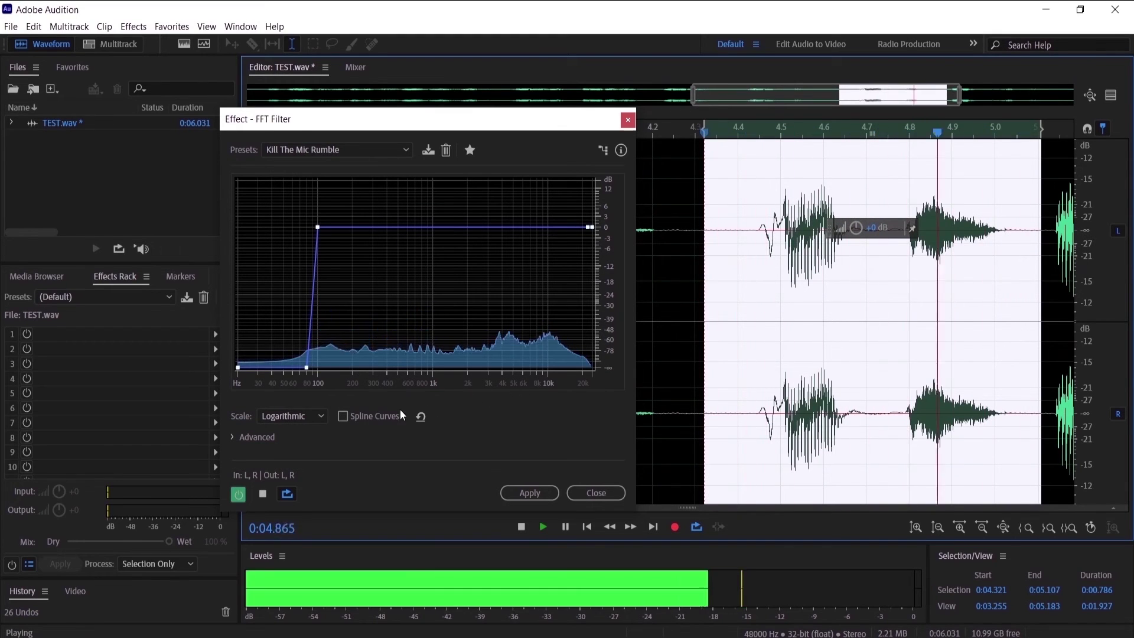
key(space)
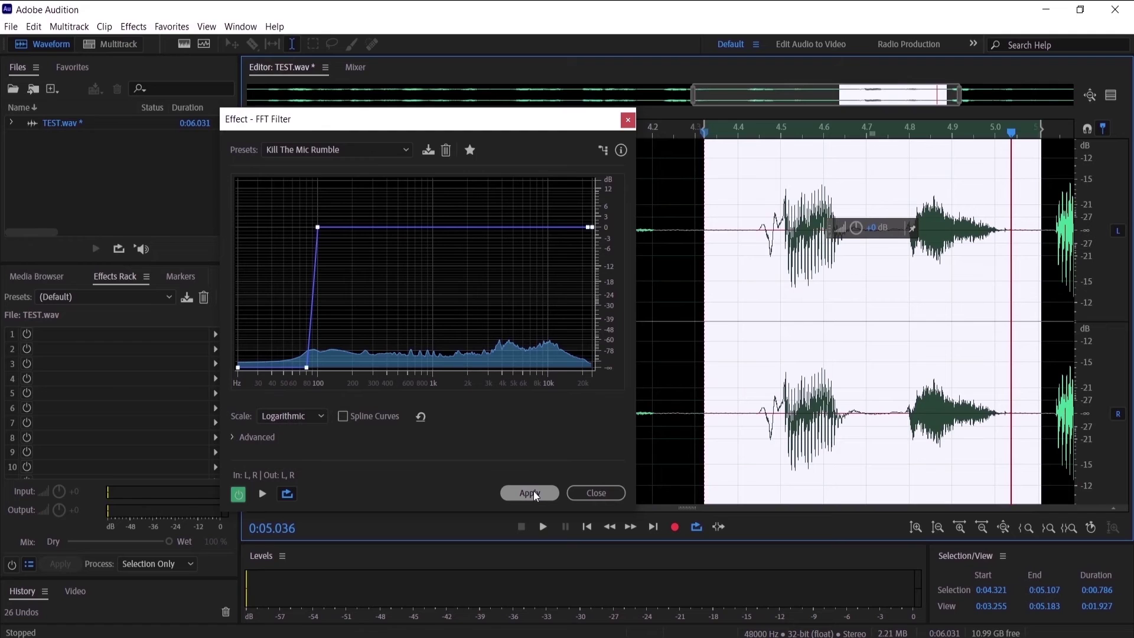
key(ctrl+a)
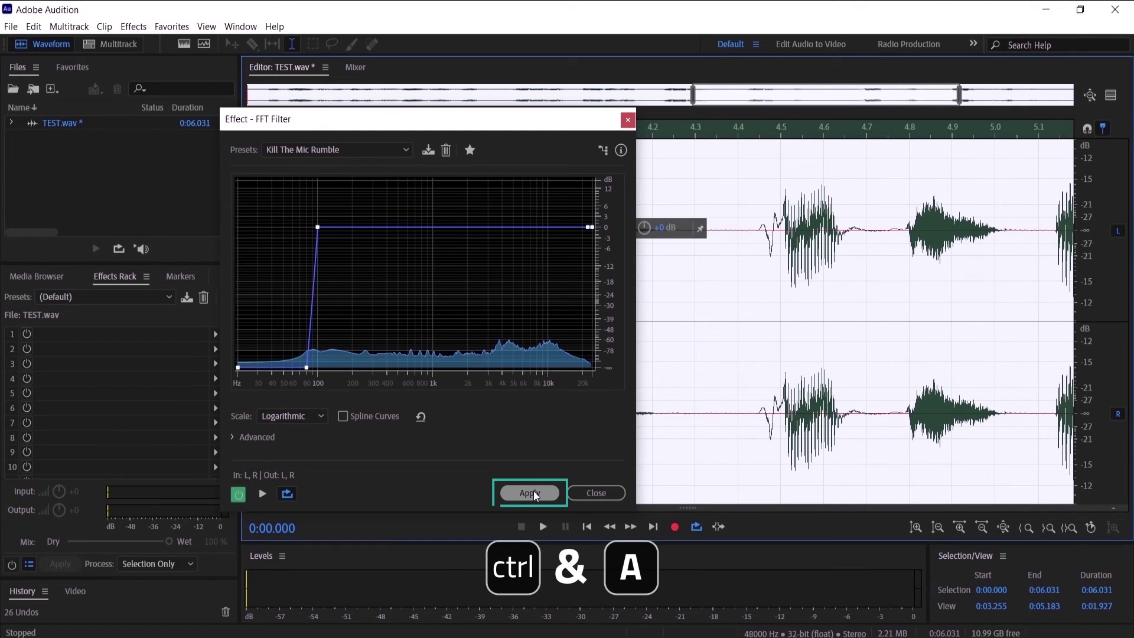
click(532, 492)
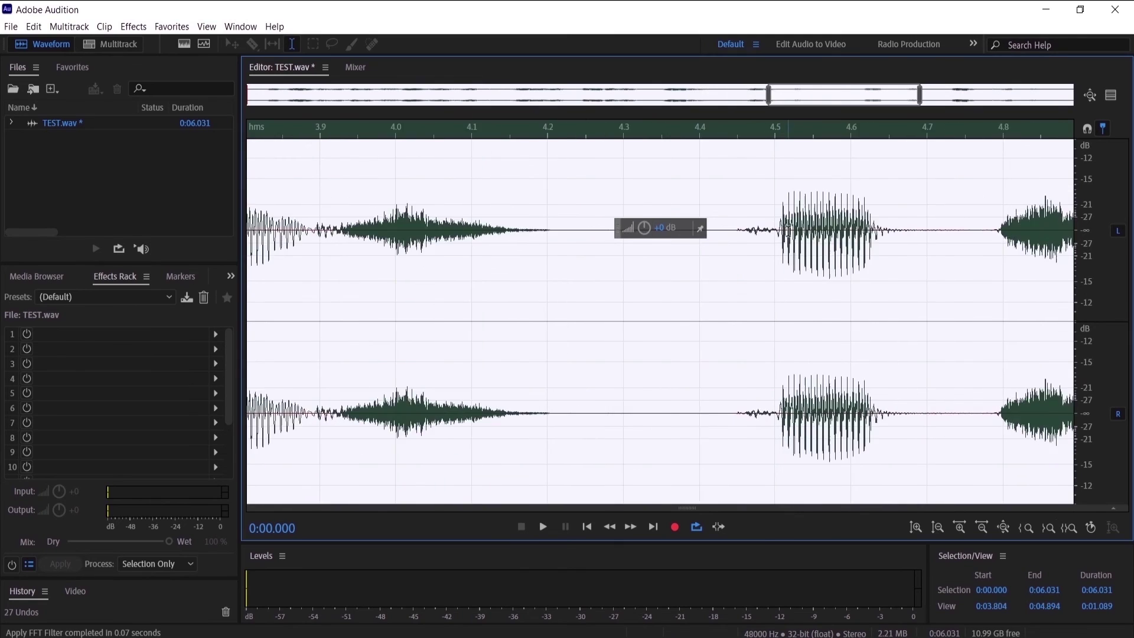
scroll(787, 232, up, 3)
drag(791, 233, 678, 240)
click(643, 244)
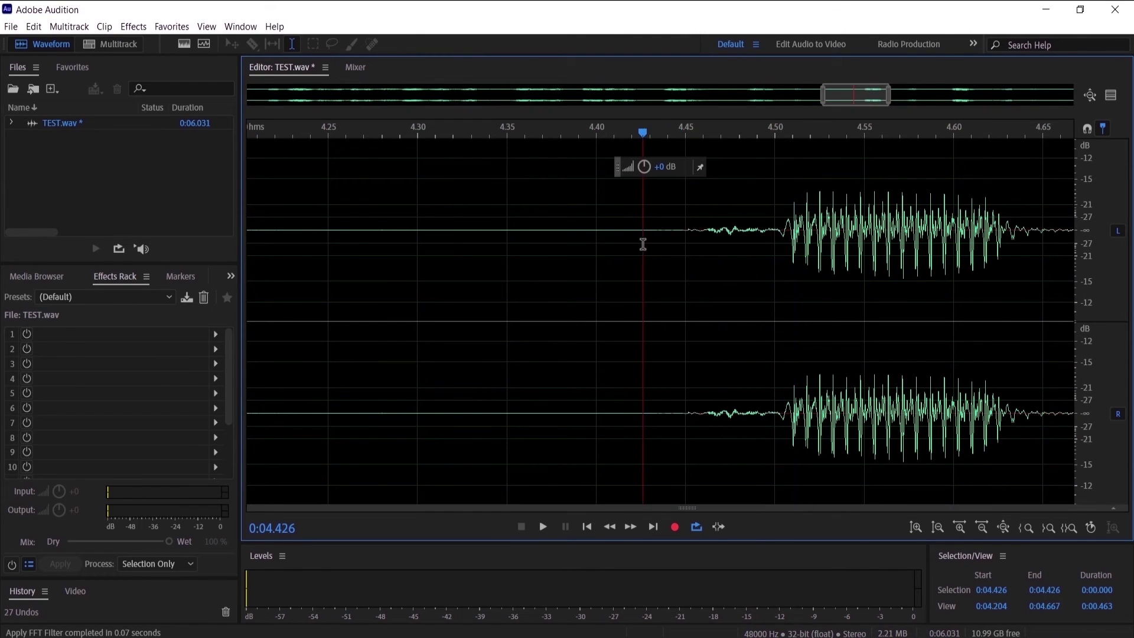
scroll(696, 243, down, 3)
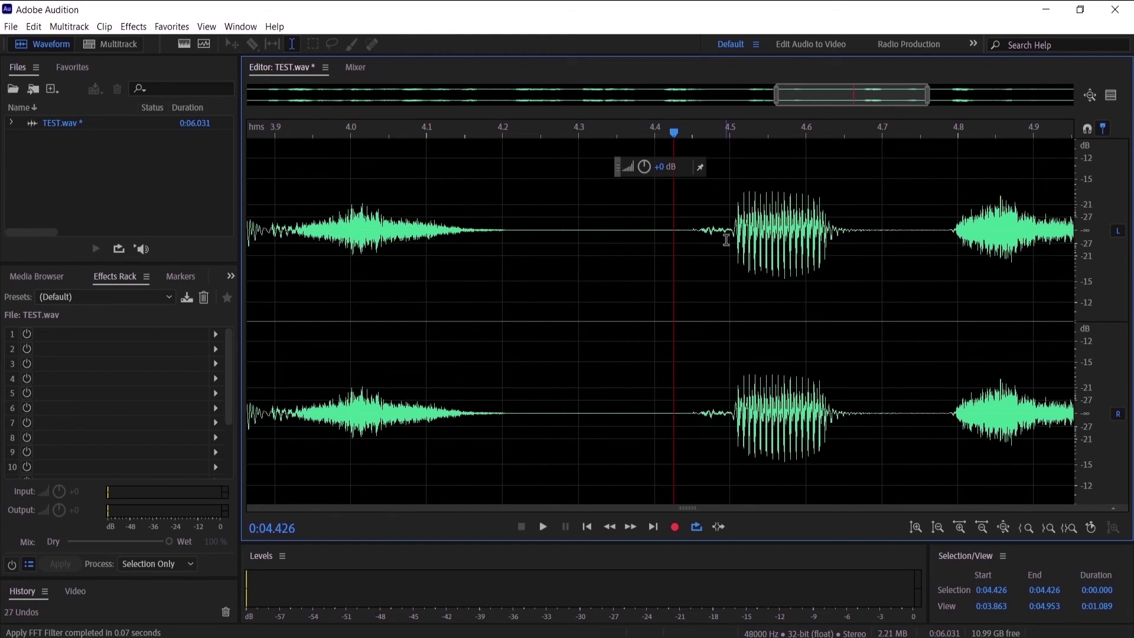
scroll(726, 240, up, 2)
scroll(723, 243, down, 5)
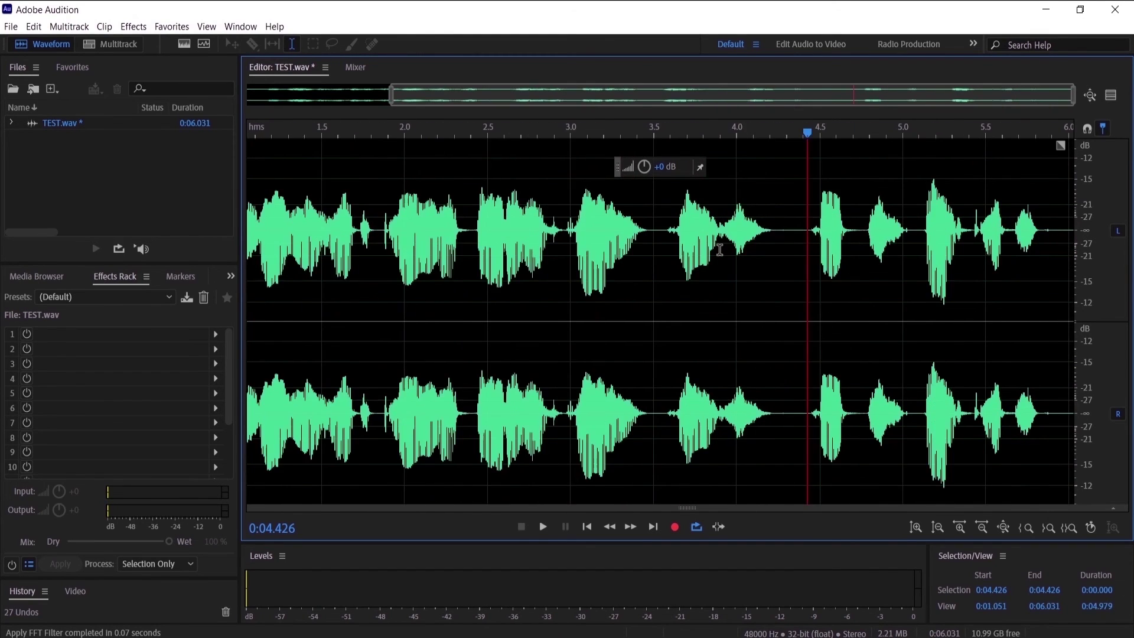
scroll(719, 249, down, 2)
click(247, 139)
key(space)
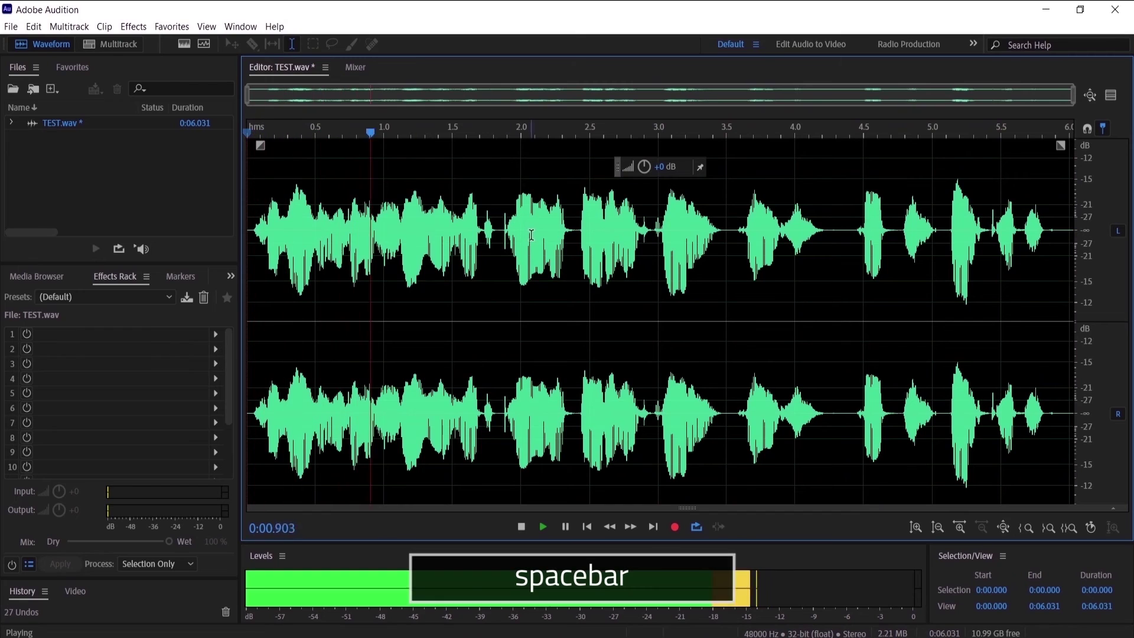